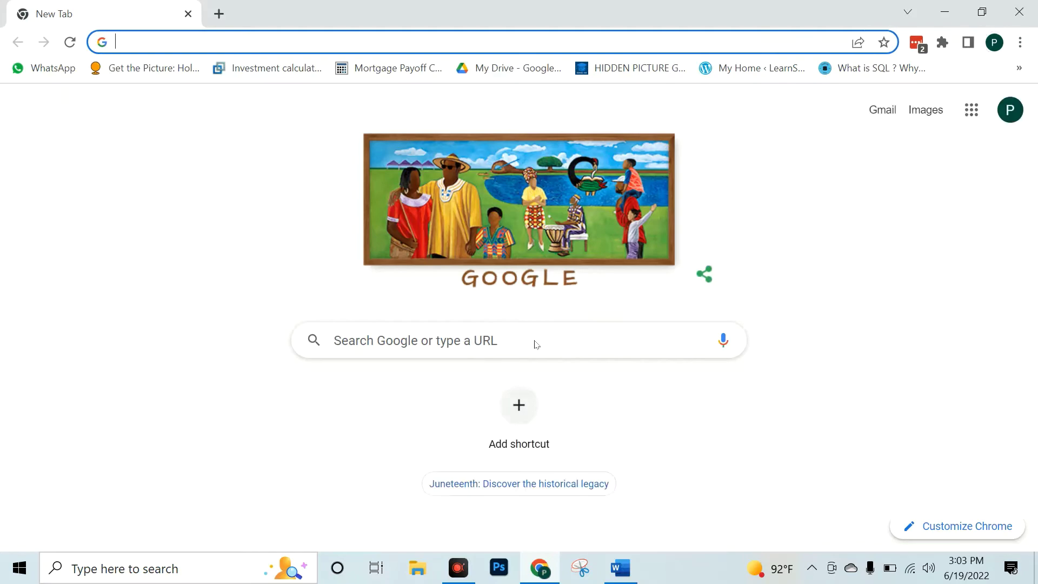
type("mi")
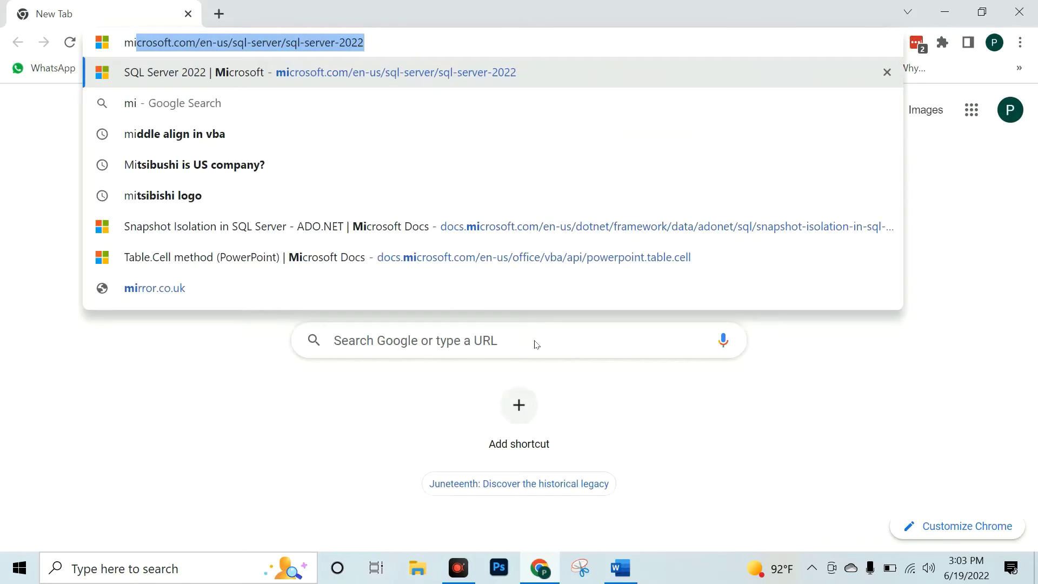
key("BackSpace")
key("BackSpace")
key("BackSpace")
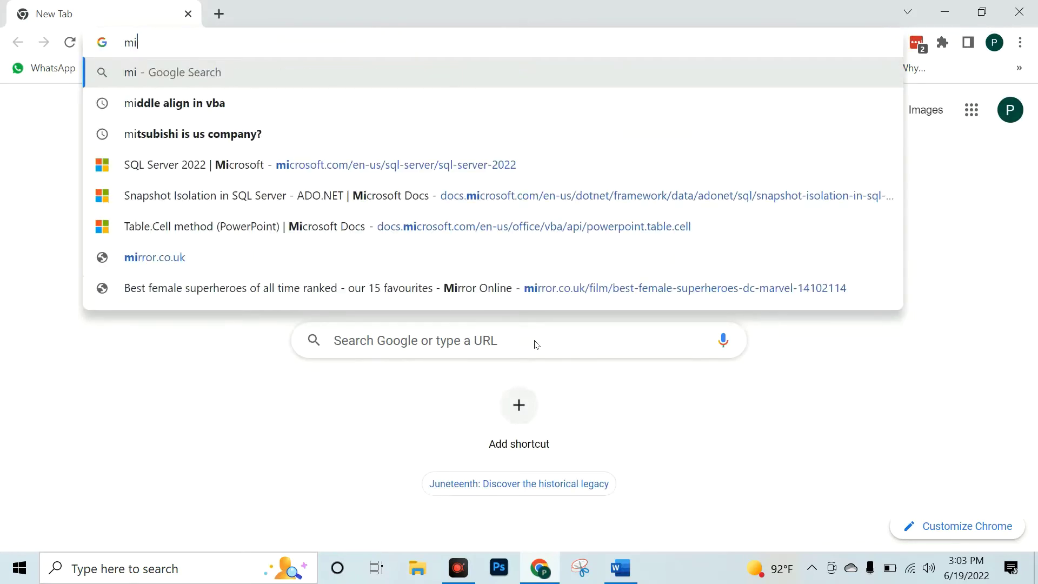
Step: Search the web for "sql server 2019 download"
type("SQL server")
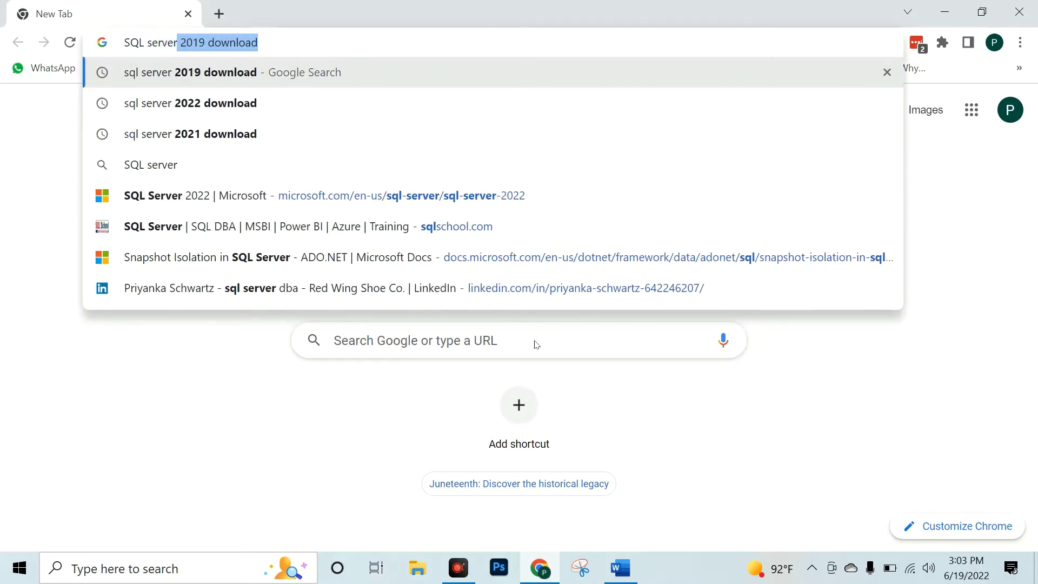
key("Right")
key("Return")
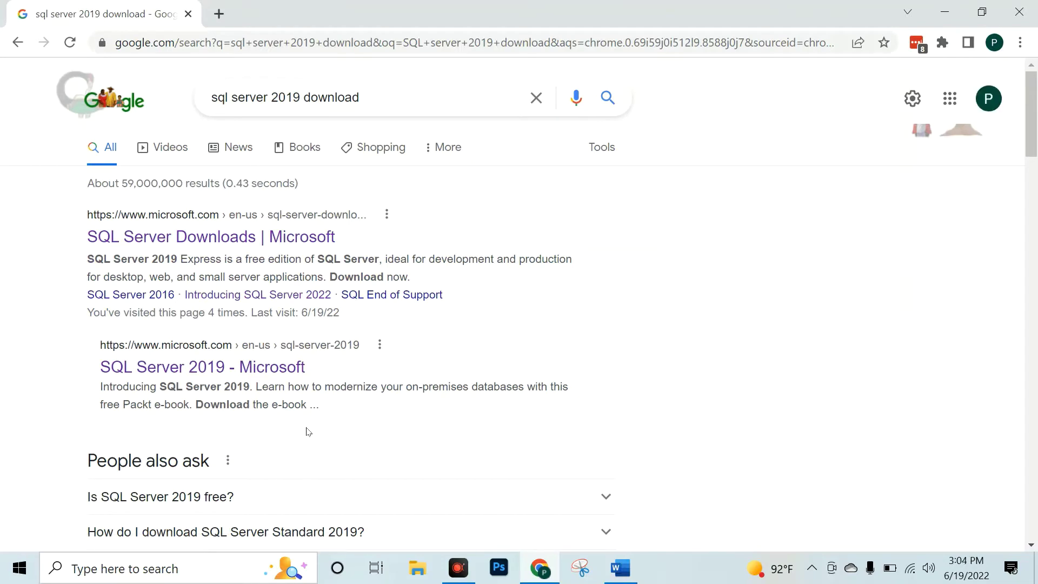
Step: Open Microsoft's SQL Server Downloads page from the results and download the free SQL Server 2019 Developer edition
left_click(201, 241)
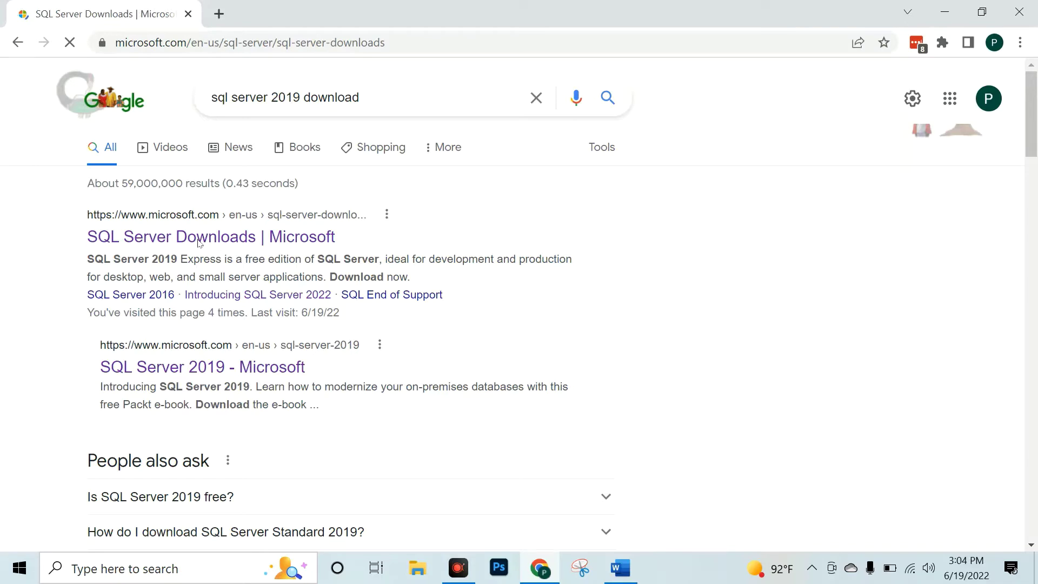
scroll(341, 347, "down", 4)
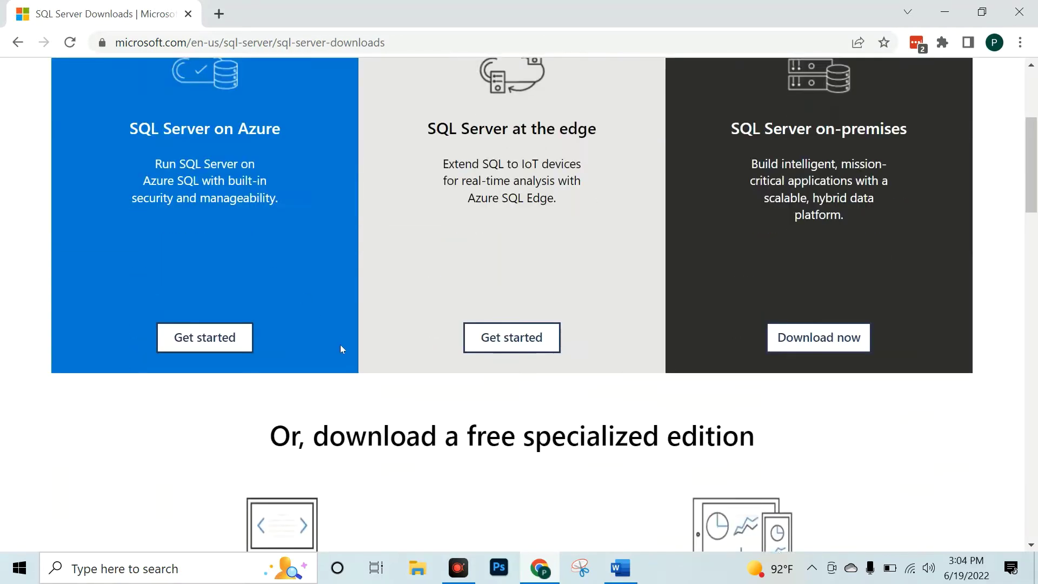
scroll(340, 348, "down", 5)
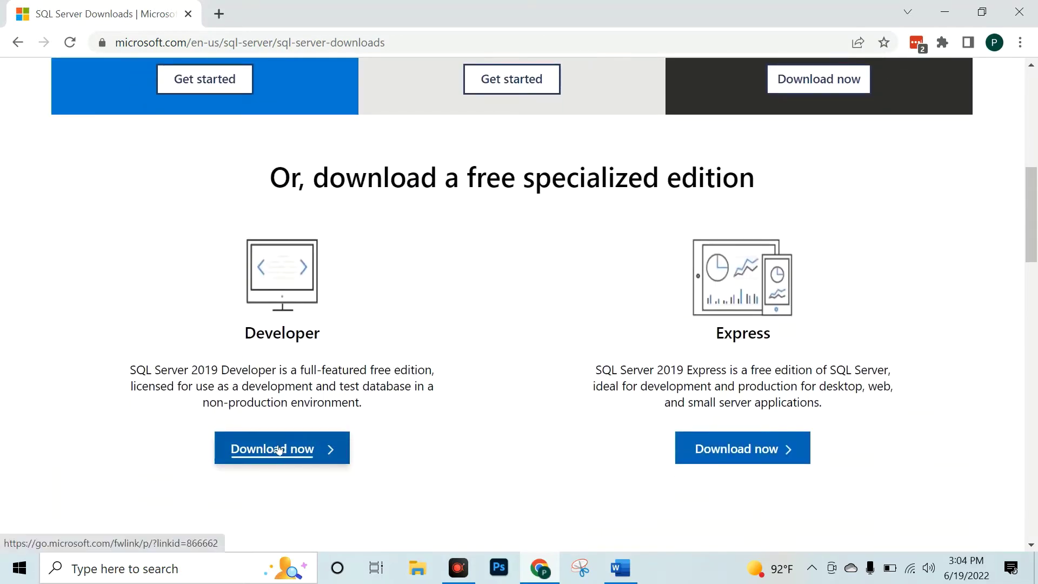
left_click(278, 450)
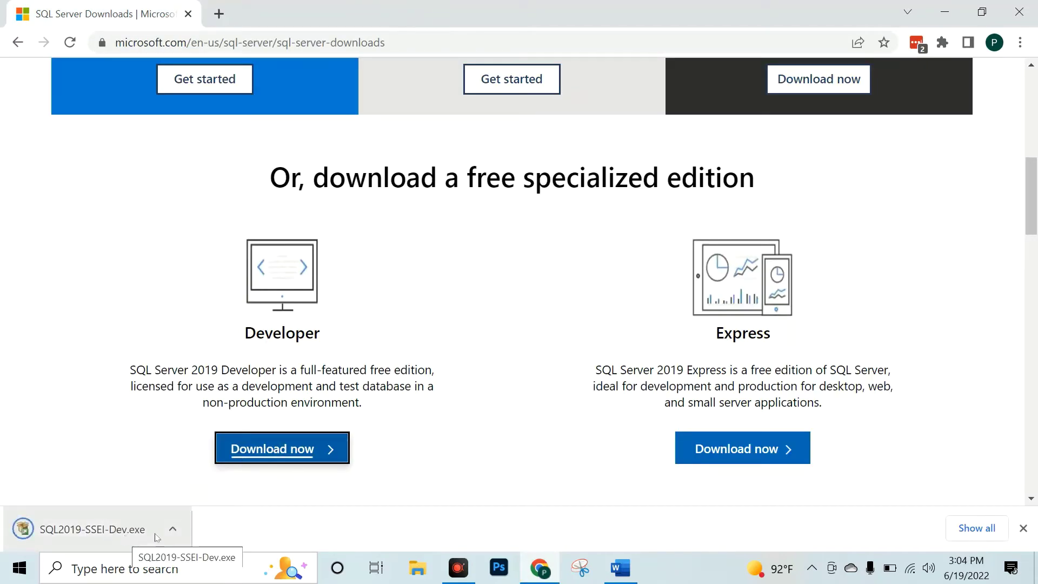
Step: Run the downloaded SQL2019-SSEI-Dev.exe installer and choose the Basic installation type
left_click(173, 529)
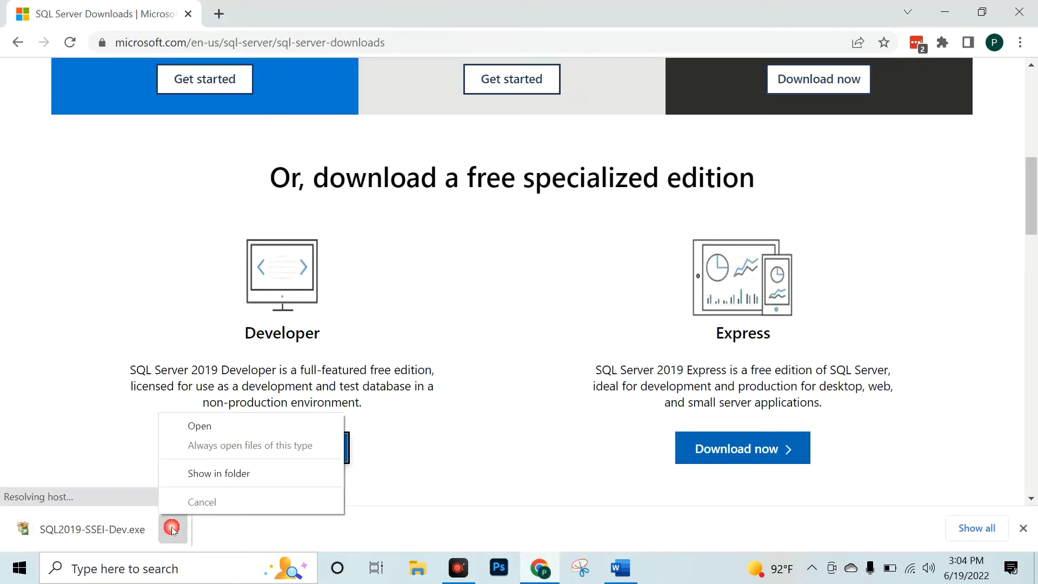
left_click(208, 425)
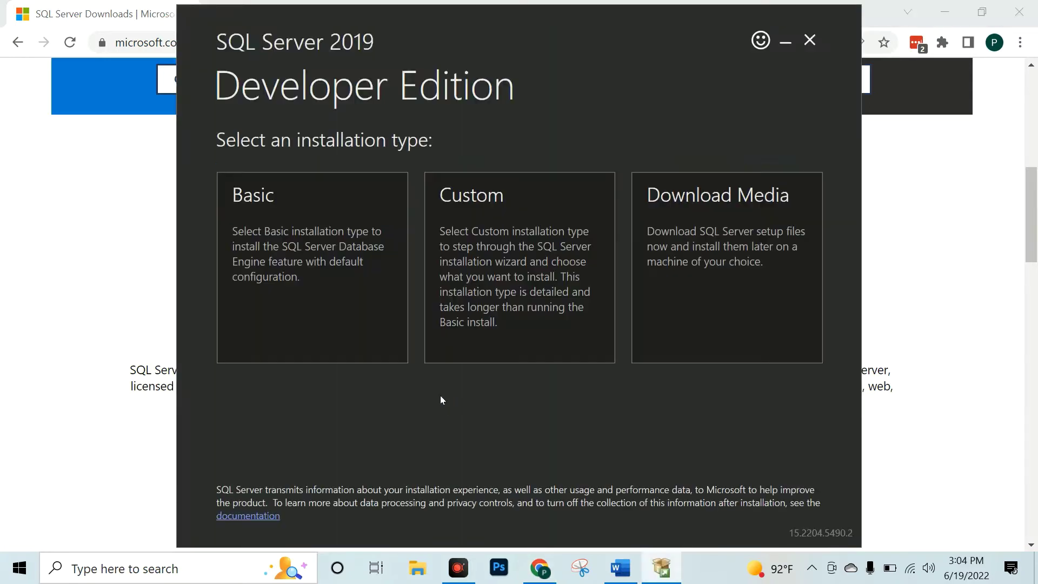
left_click(358, 295)
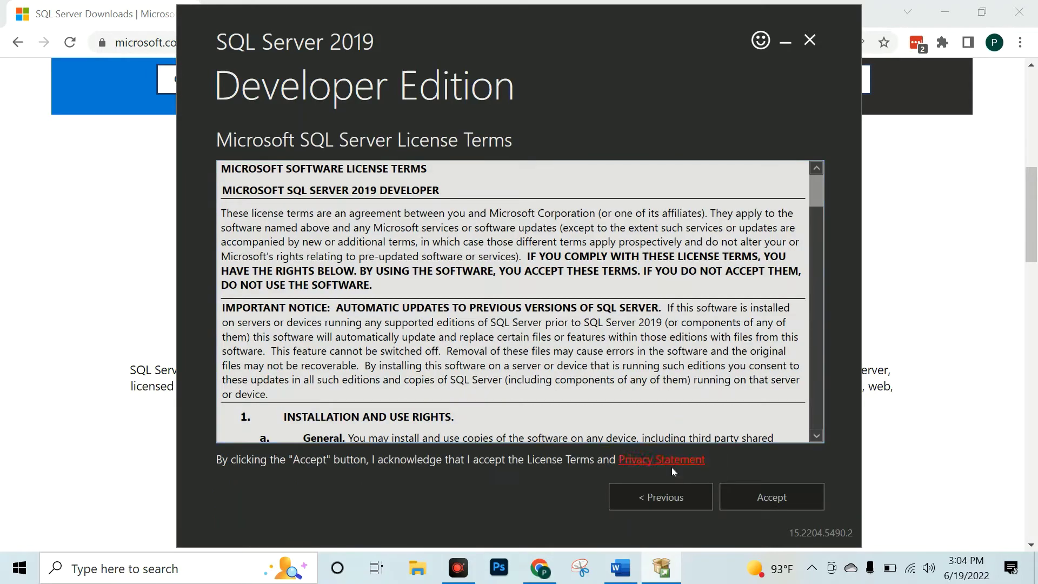
Step: Read through and accept the license terms, and install SQL Server to C:\Program Files\Microsoft SQL Server
left_click_drag(819, 200, 818, 443)
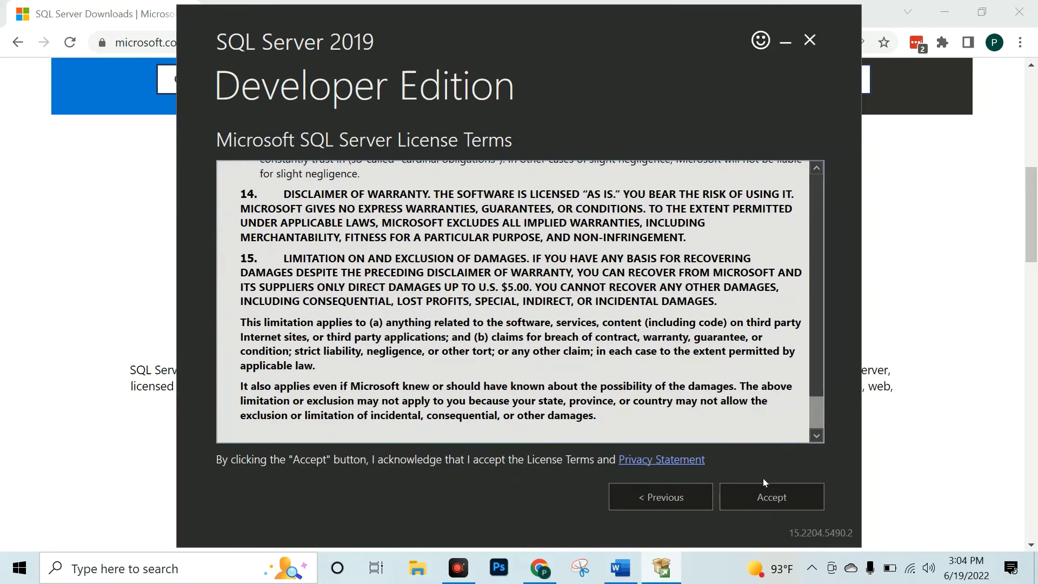
left_click(759, 494)
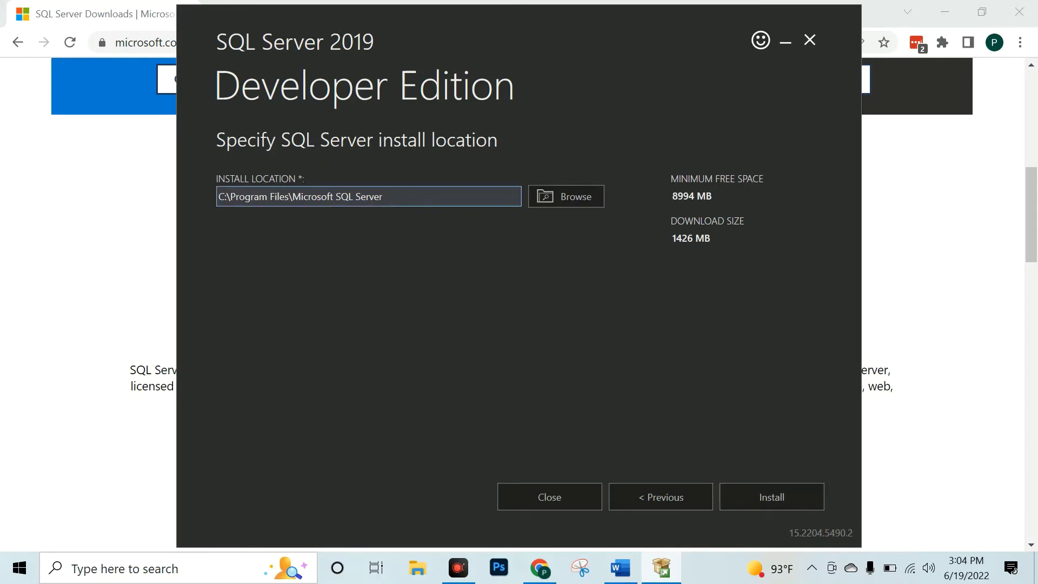
left_click(760, 501)
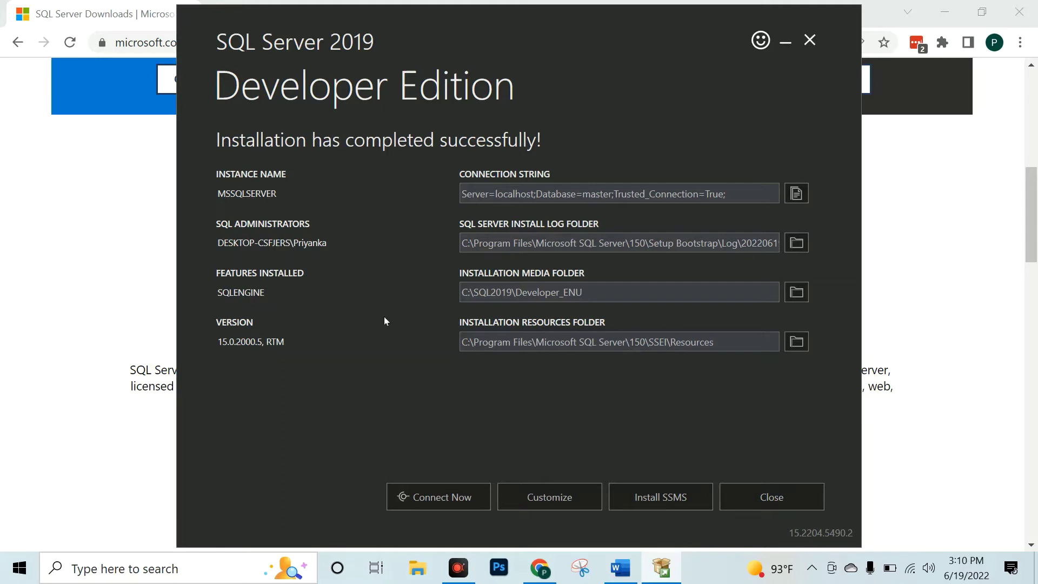
Step: Go to the SSMS download page from the finished SQL Server installer and download SQL Server Management Studio 18.12
left_click(650, 497)
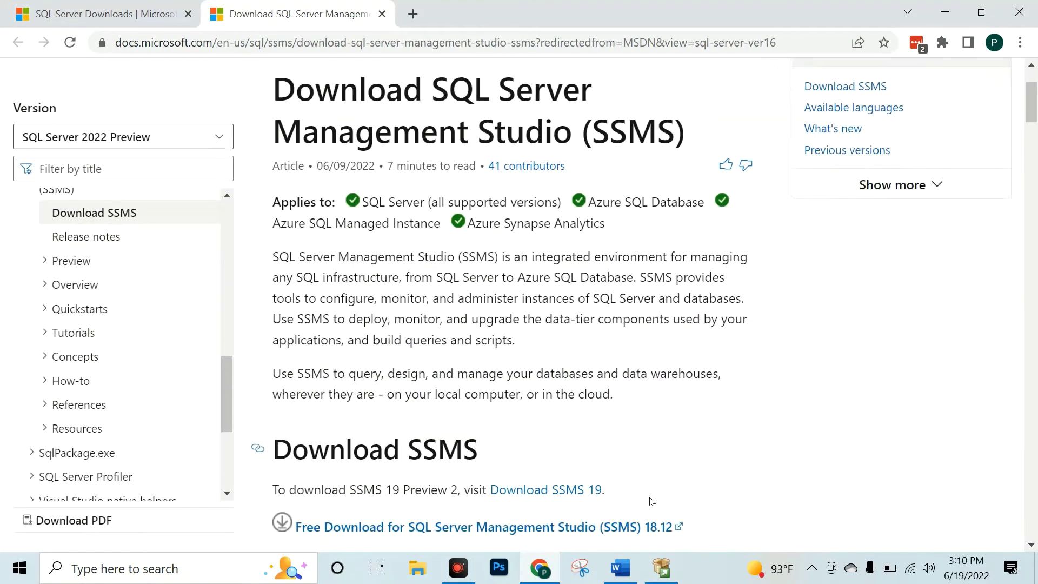
scroll(389, 423, "down", 4)
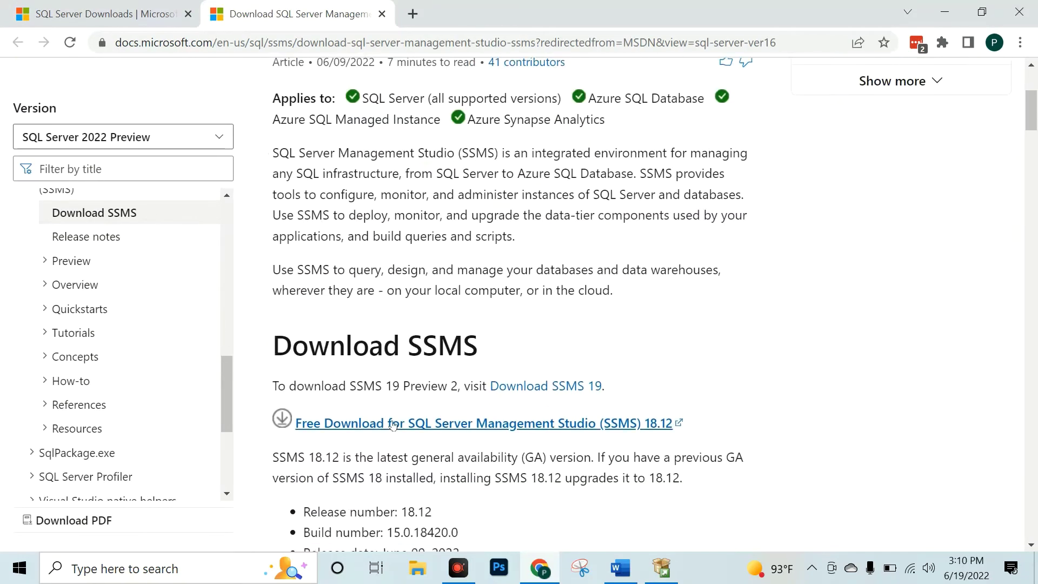
left_click(389, 424)
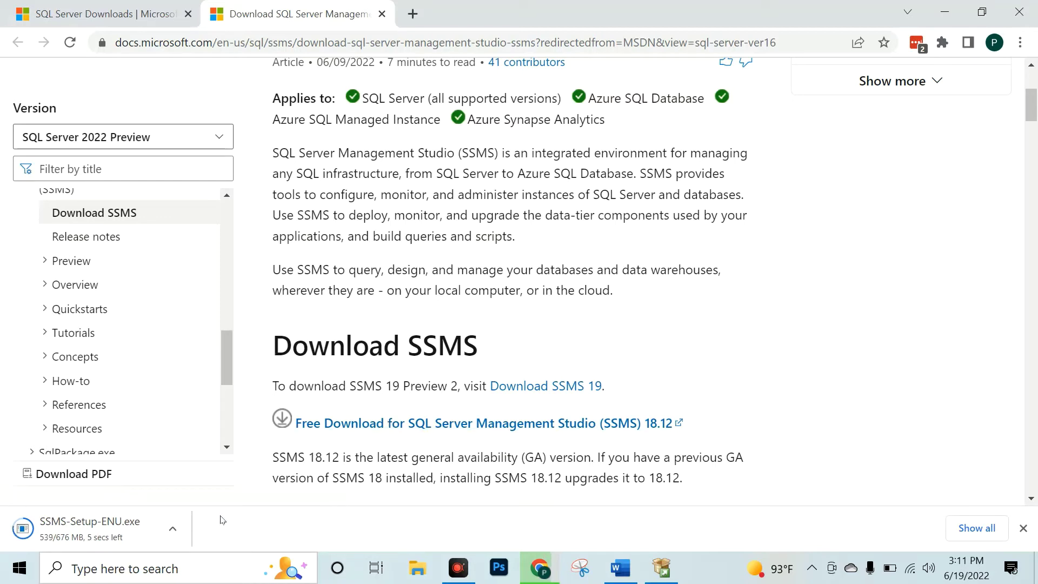
Step: Run the downloaded SSMS-Setup-ENU.exe, clear the other windows away, and install Management Studio 18.12 in the default location
left_click(176, 533)
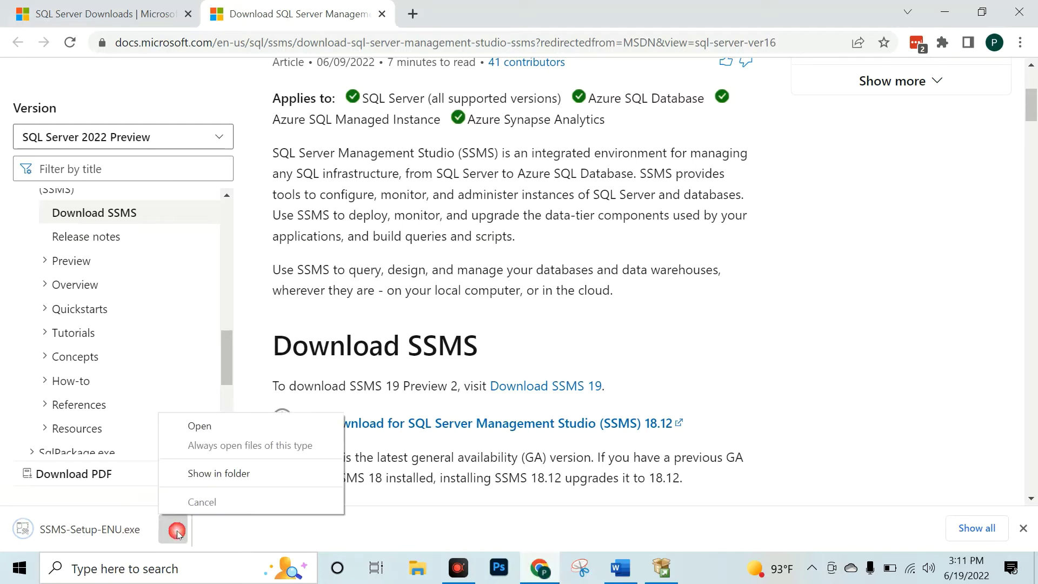
left_click(199, 426)
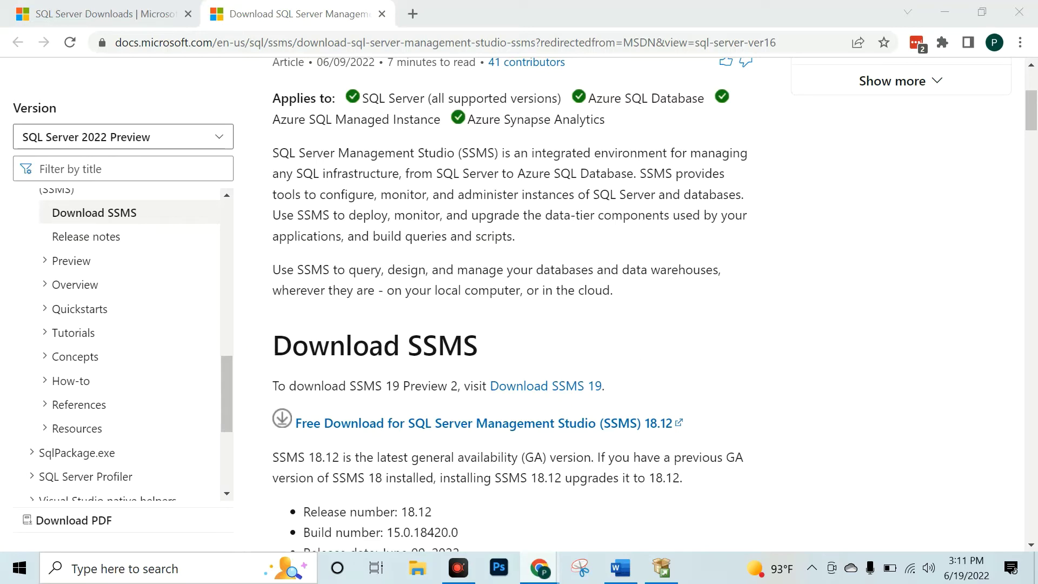
left_click(665, 570)
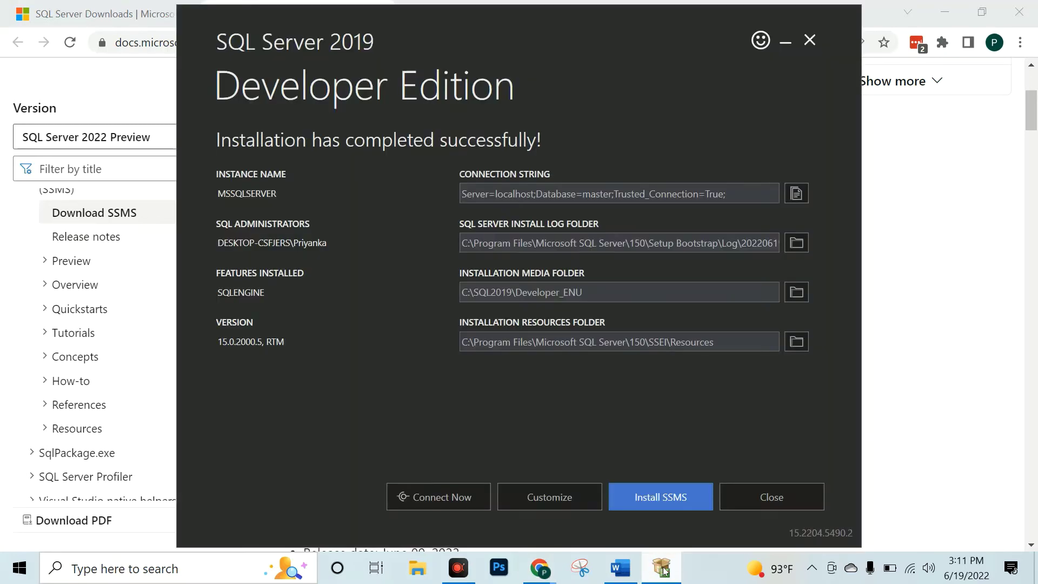
left_click(665, 570)
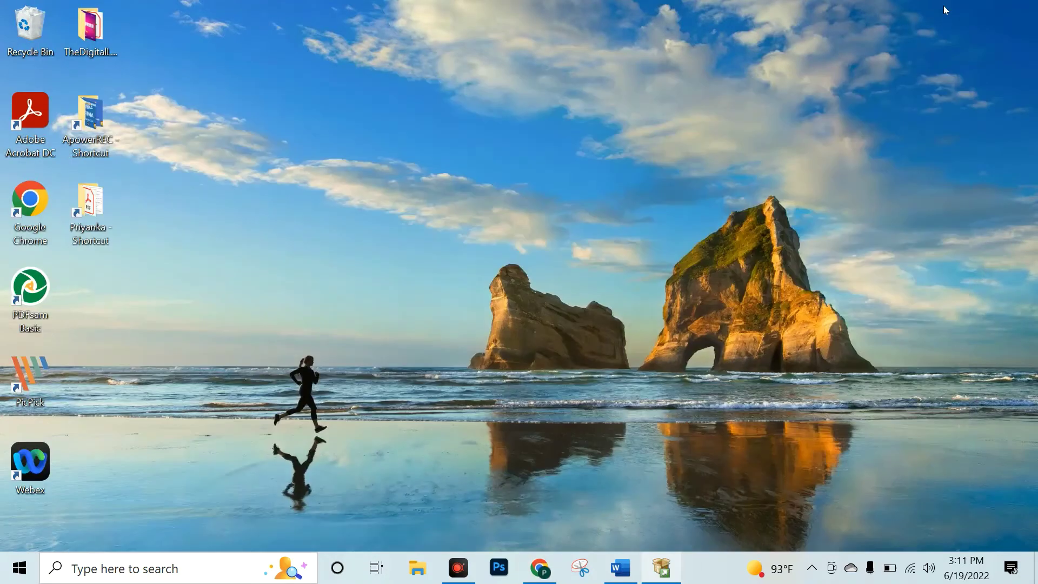
left_click(945, 12)
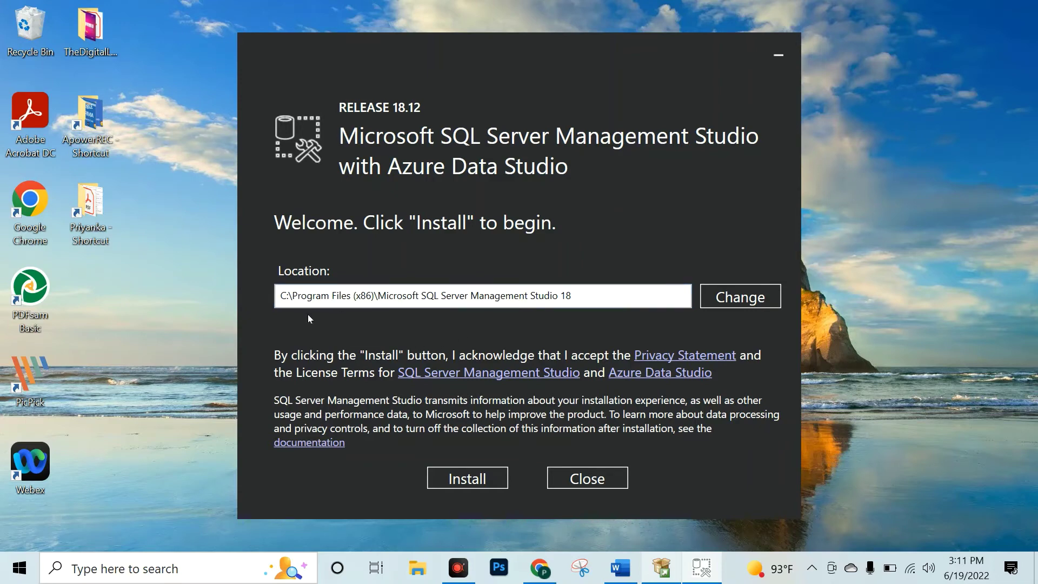
left_click(453, 479)
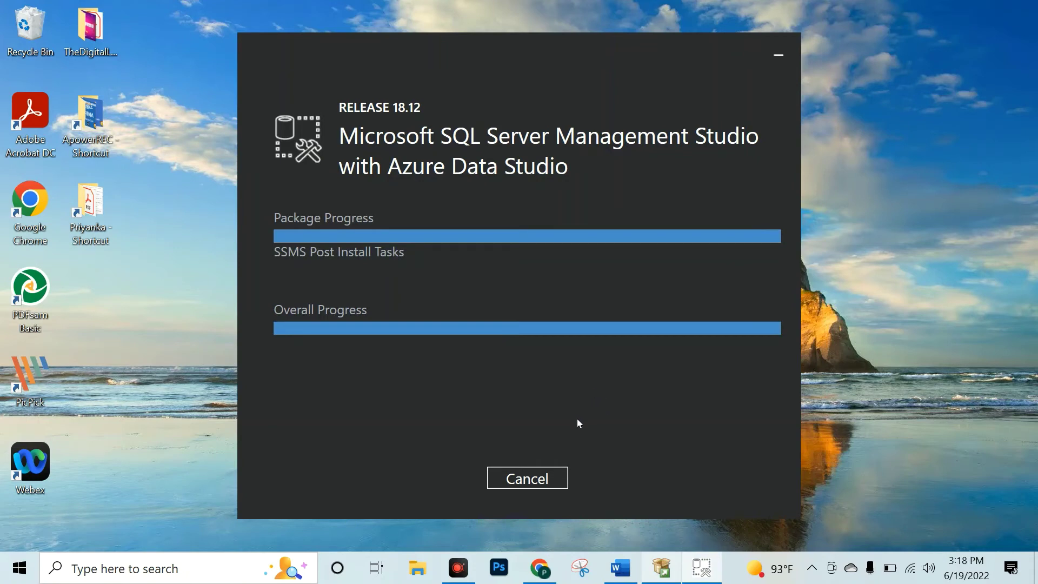
Step: Return to the SQL Server 2019 installer, test the connection to the new instance in SQLCMD, and close the SQLCMD window
left_click(657, 573)
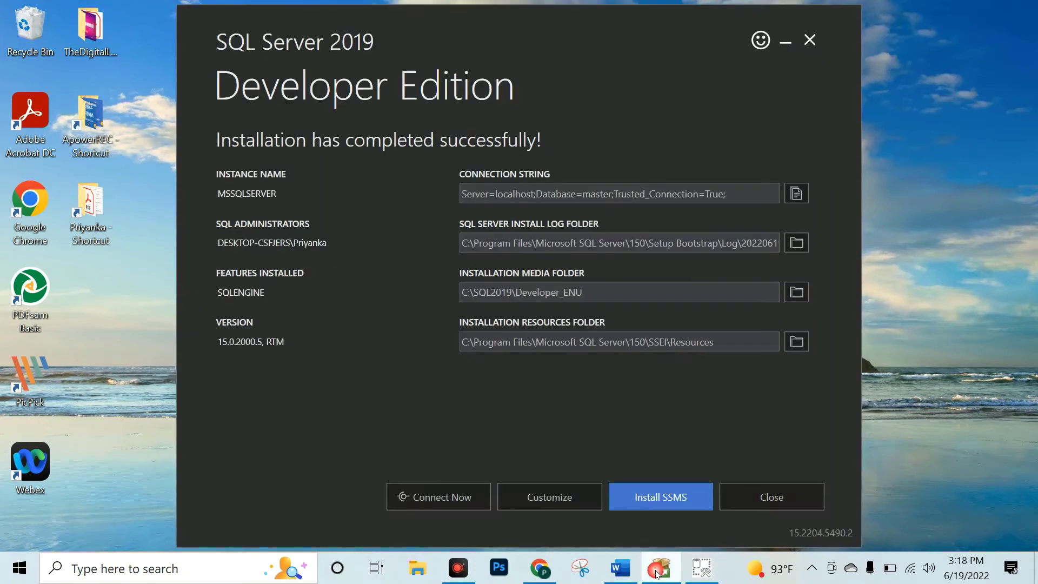
left_click(744, 496)
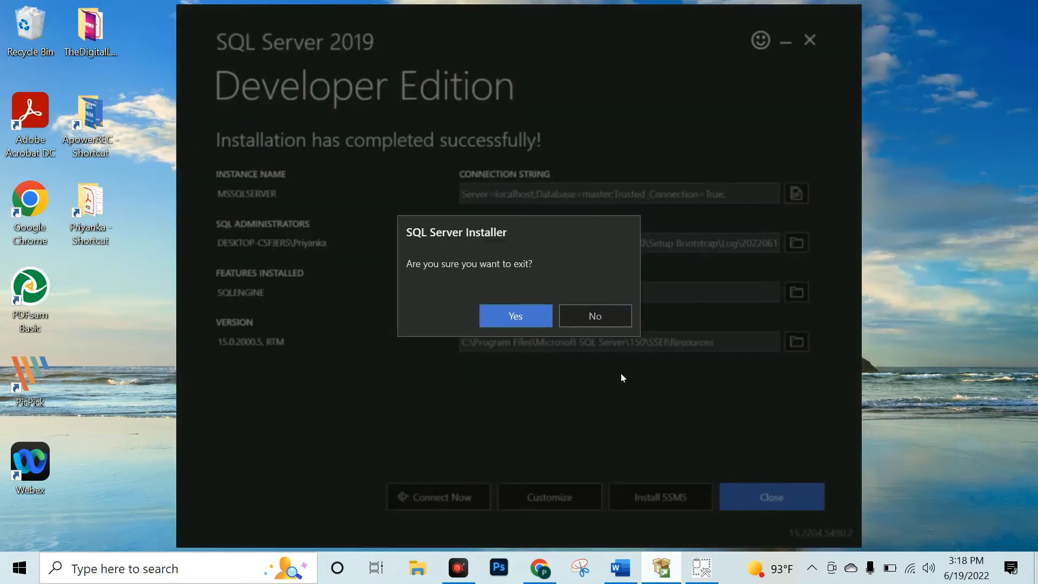
left_click(587, 320)
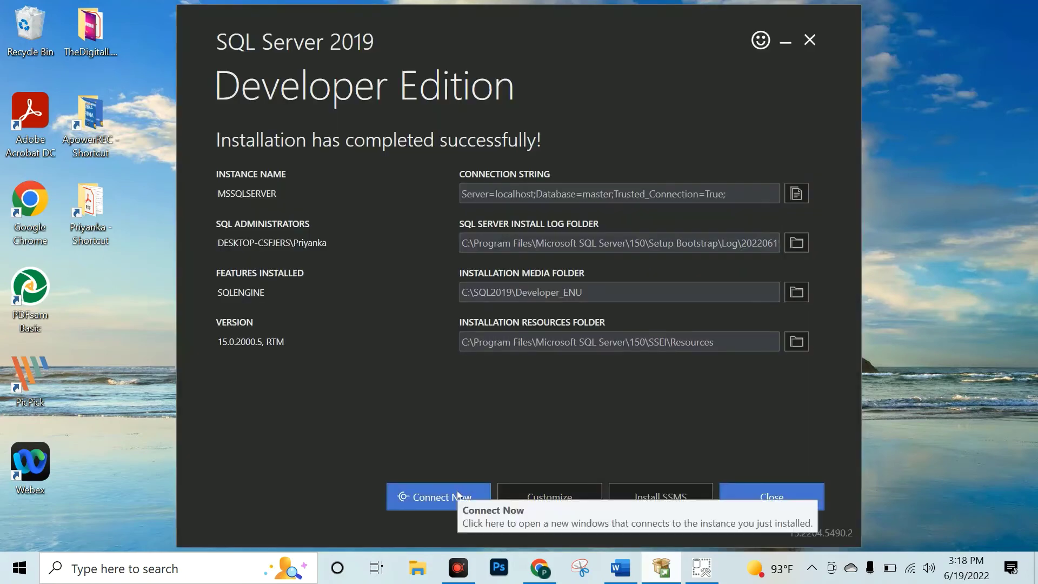
left_click(457, 491)
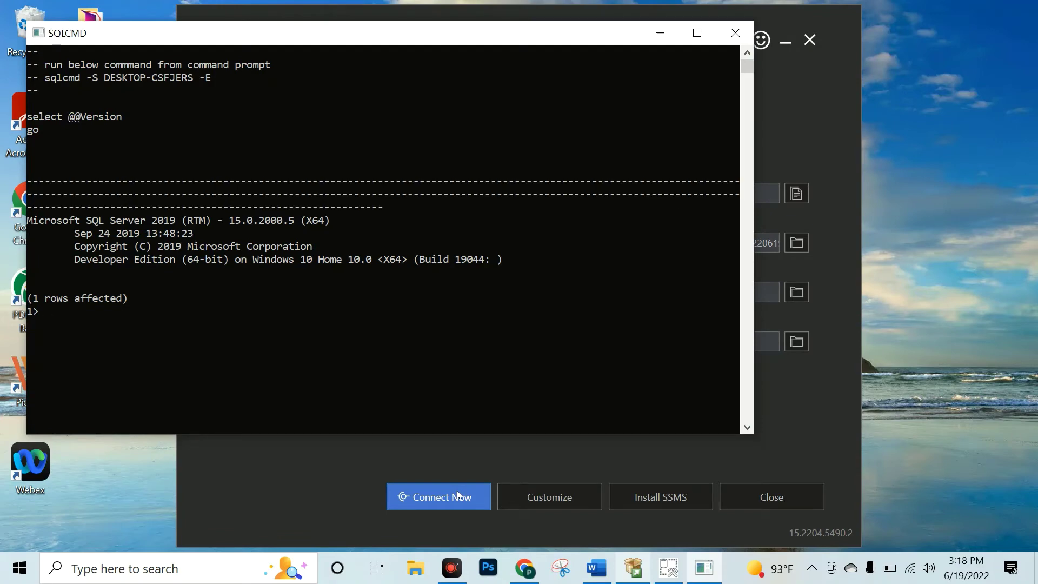
left_click(739, 35)
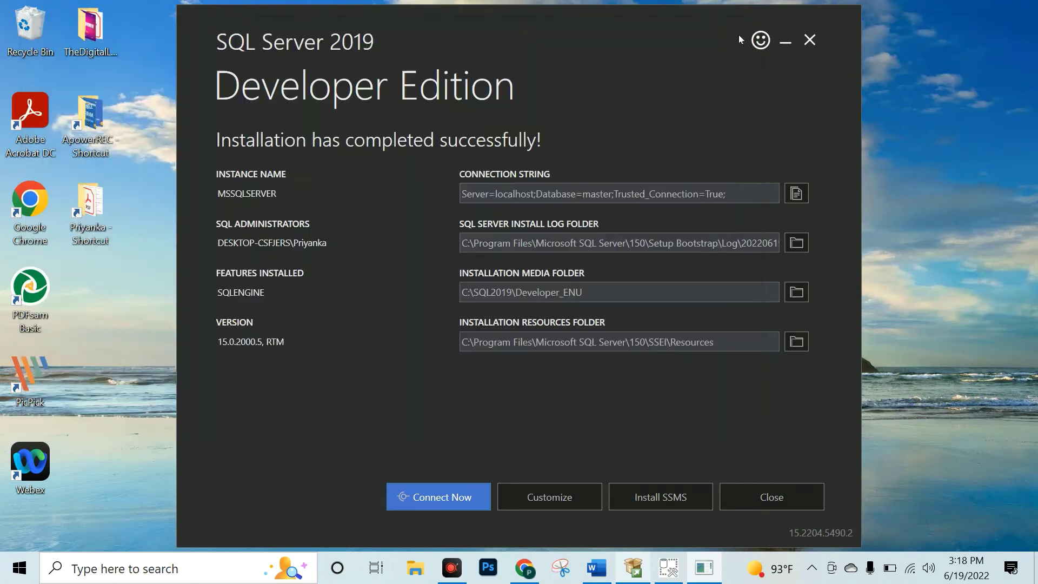
Step: Exit the SQL Server 2019 installer and close the completed Management Studio setup
left_click(775, 501)
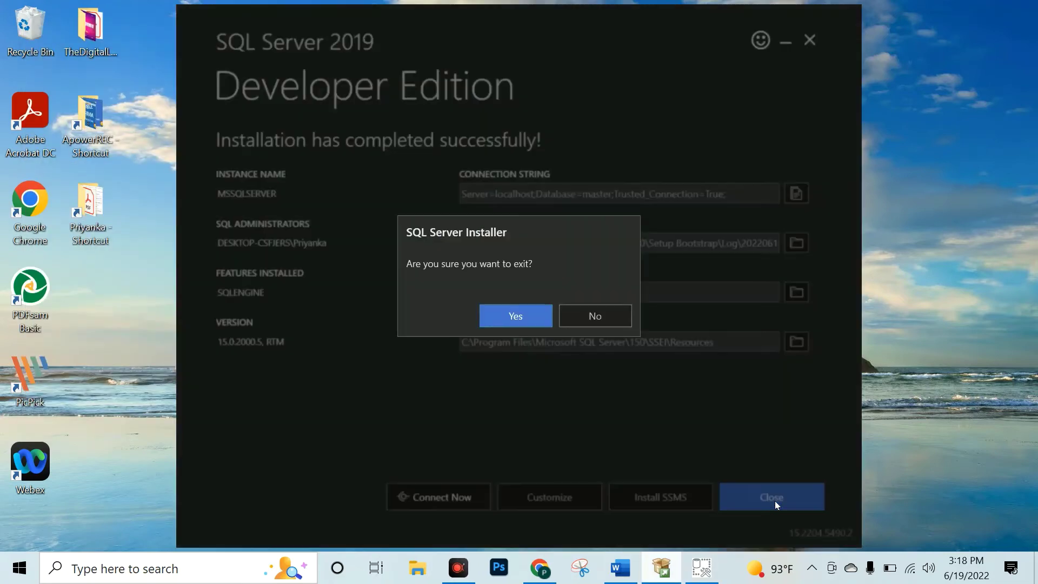
left_click(504, 320)
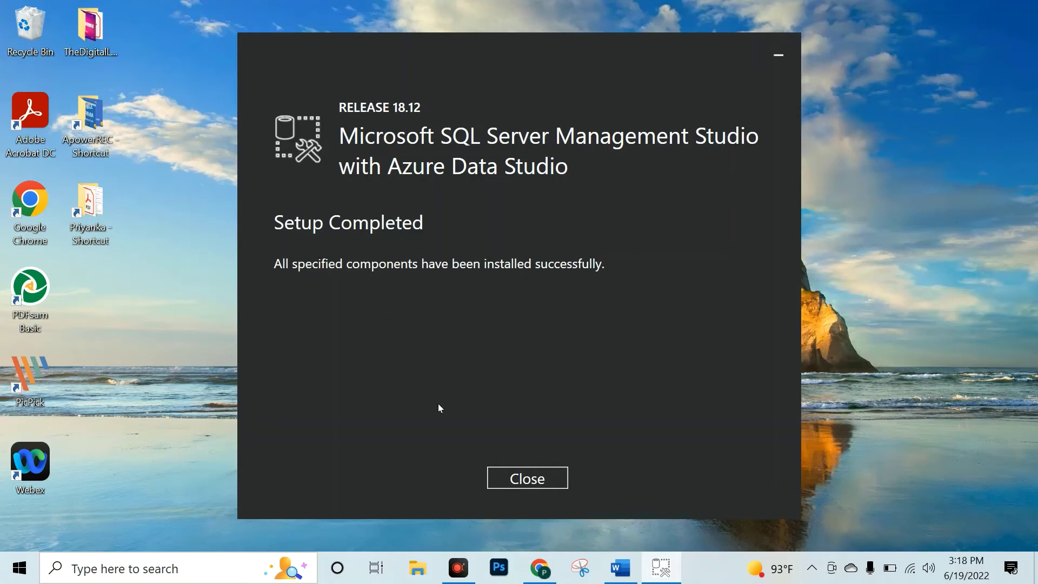
left_click(538, 479)
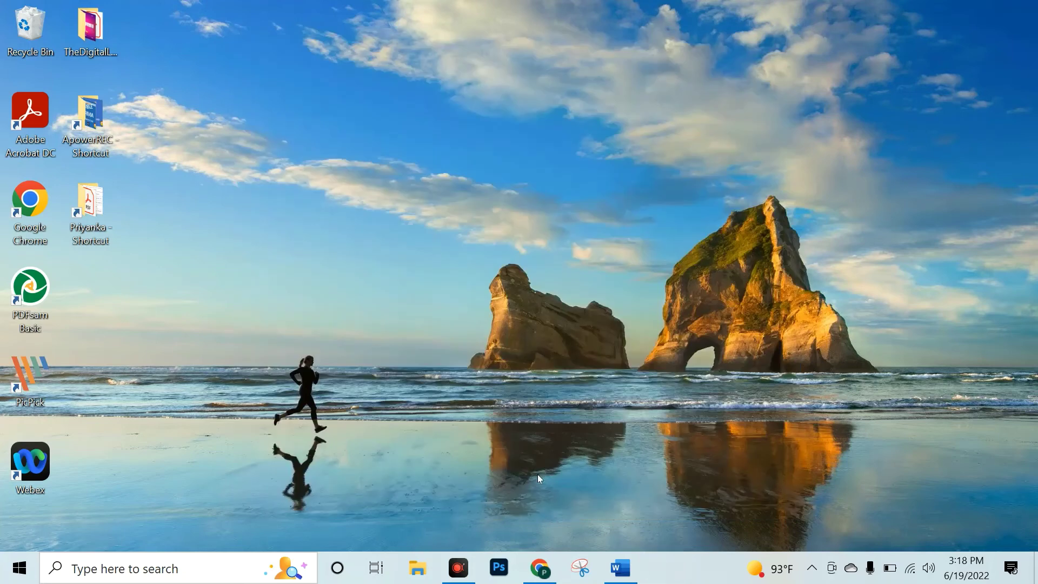
Step: Search Windows for "ssms", launch Microsoft SQL Server Management Studio 18, and put the cursor in the connection's server name
left_click(204, 569)
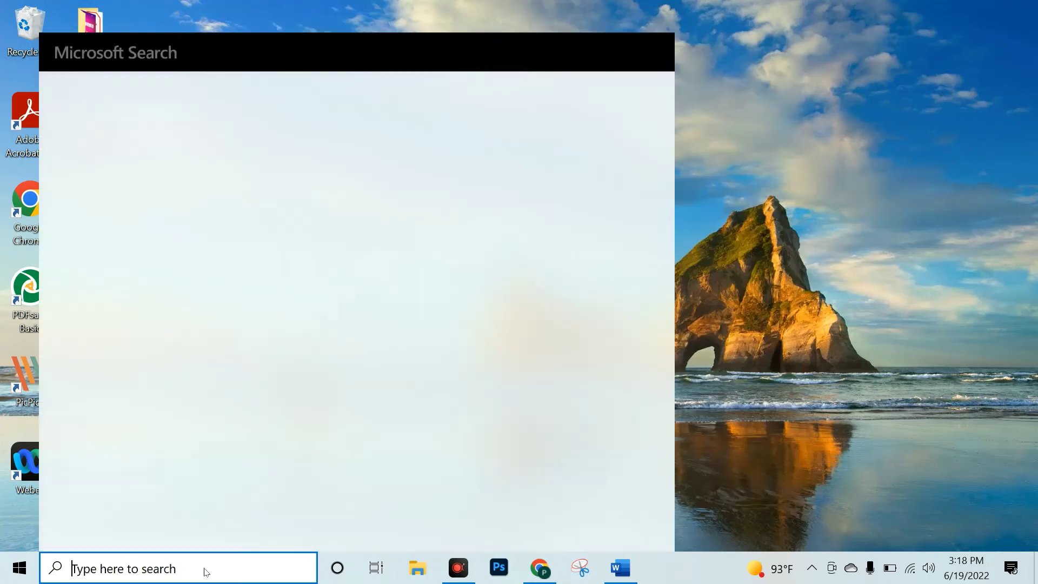
type("ssms")
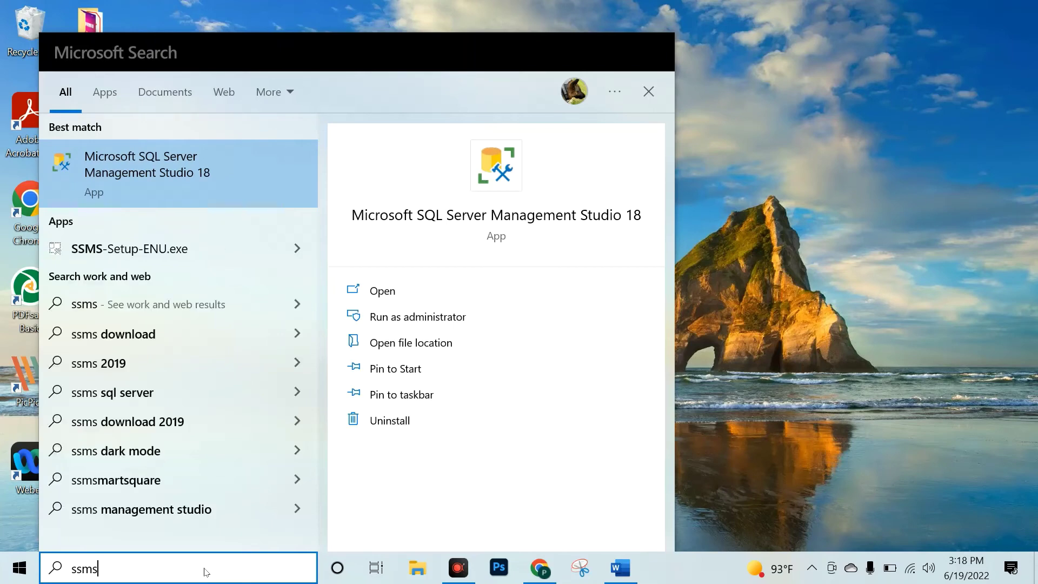
key("Return")
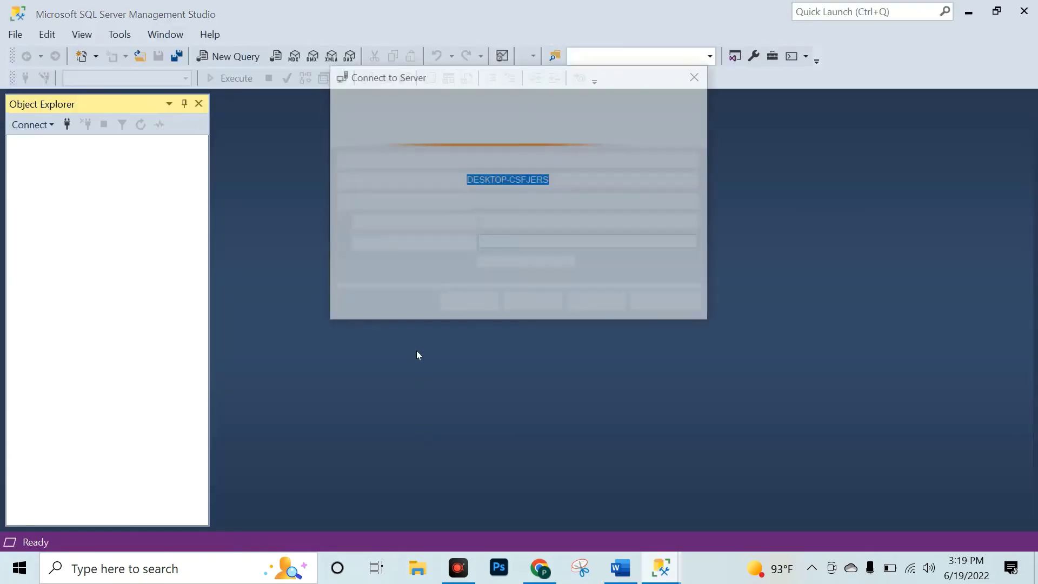
left_click(566, 179)
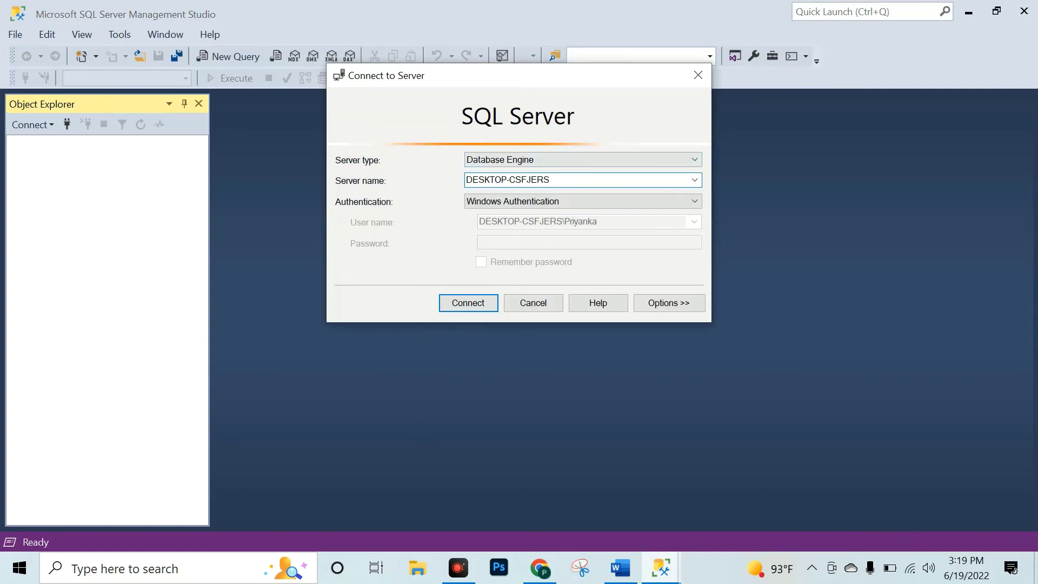
Step: Connect to the Database Engine on DESKTOP-CSFJERS with Windows Authentication and open a new query
left_click(479, 304)
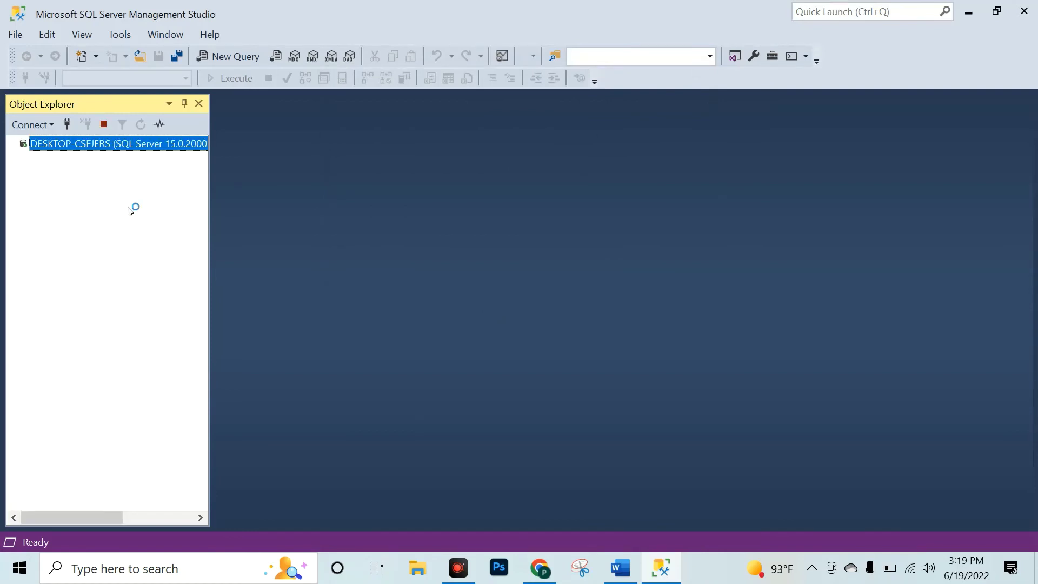
left_click(227, 61)
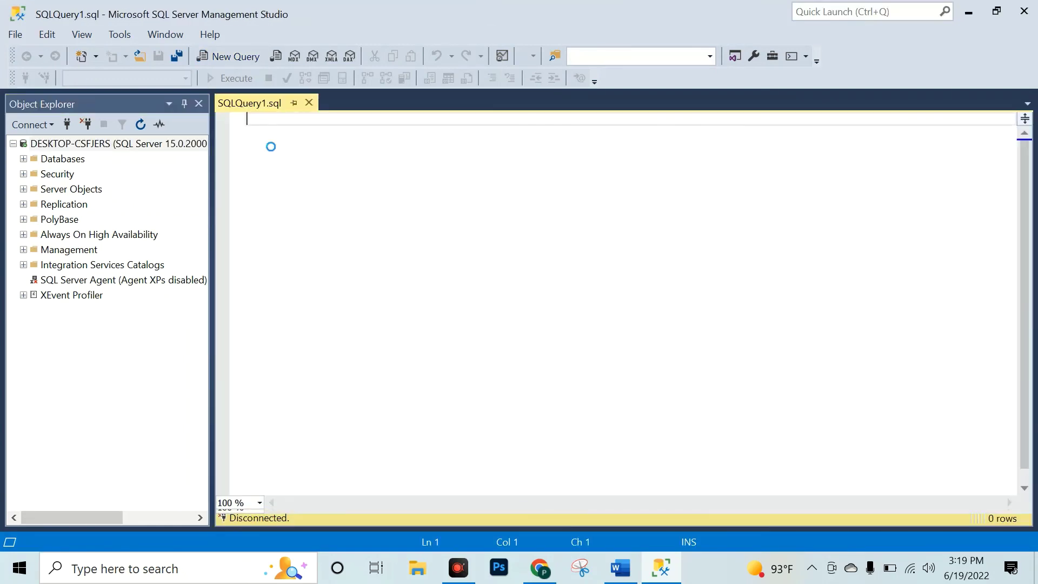
type("Selec")
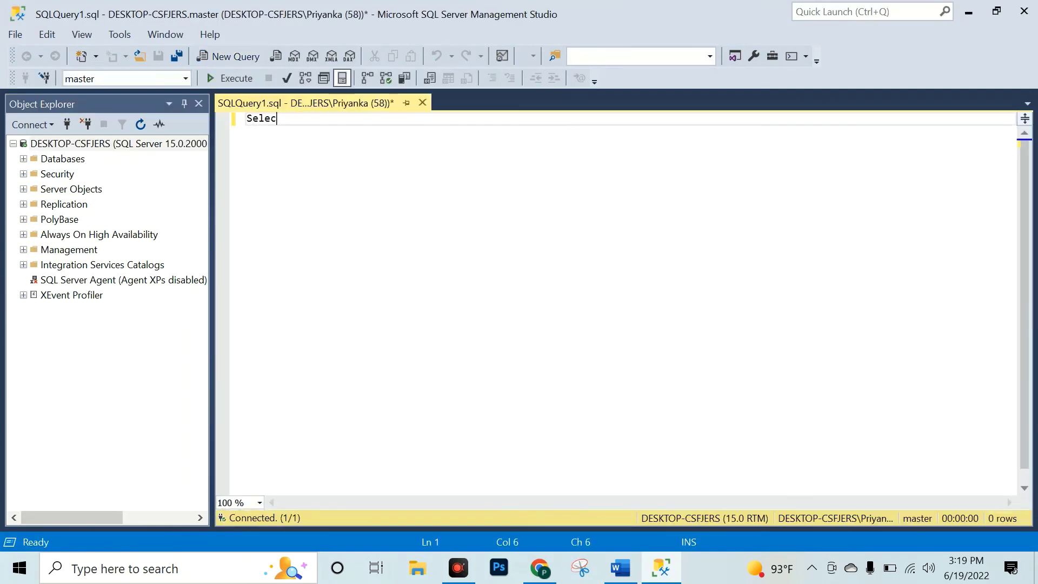
type("t @@")
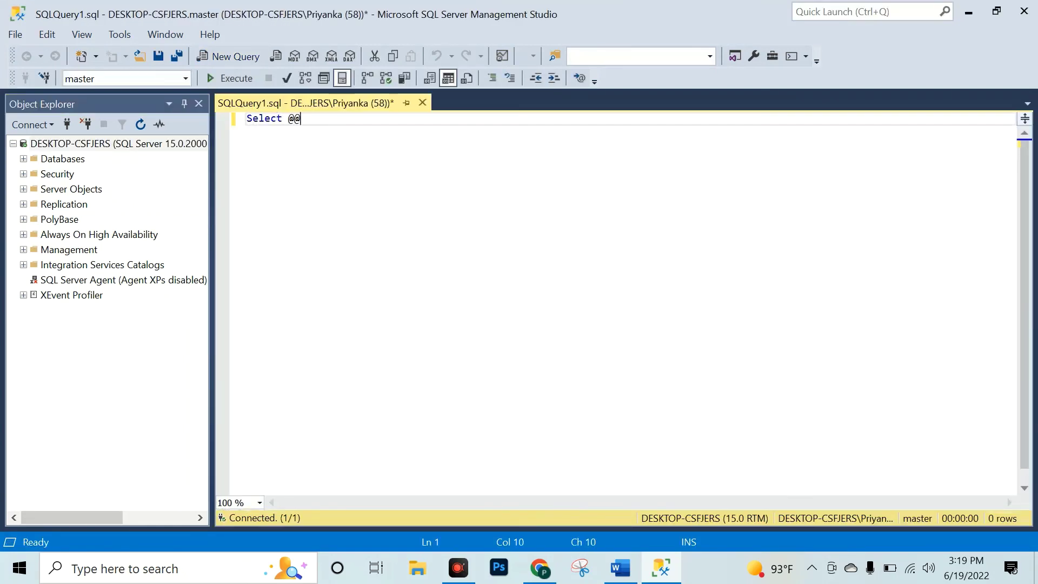
type("vers")
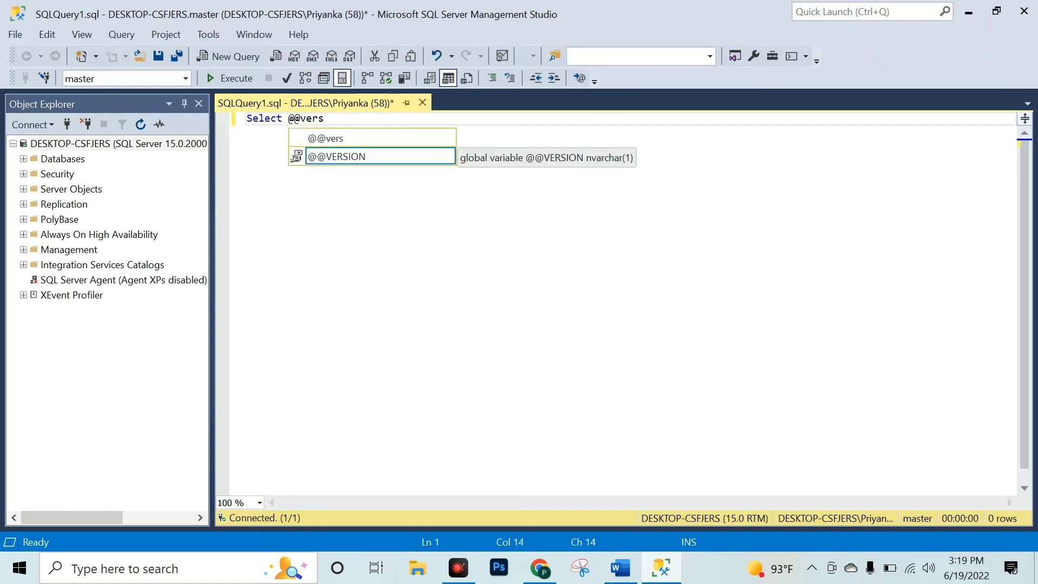
key("Tab")
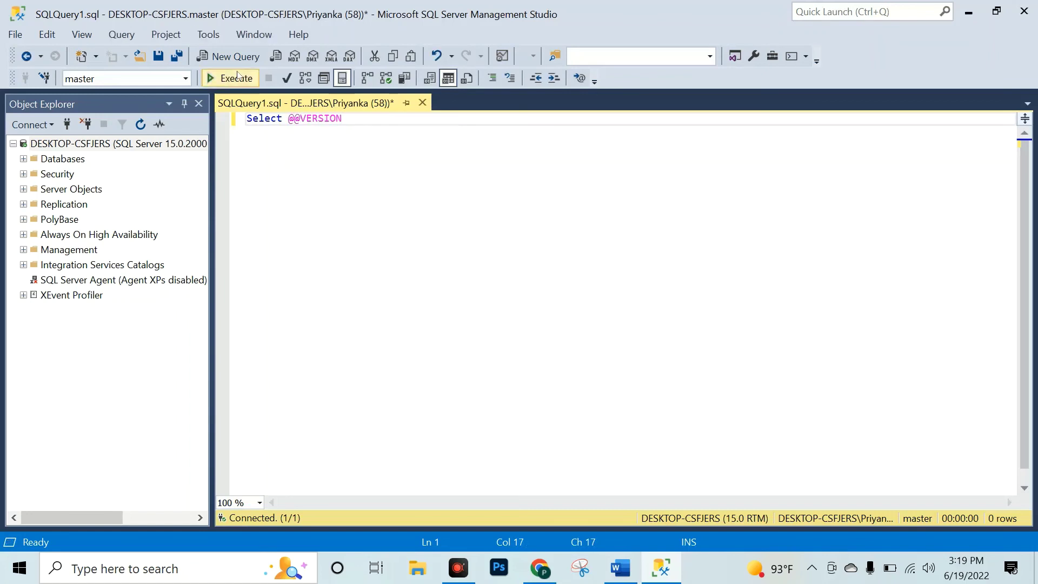
left_click(236, 80)
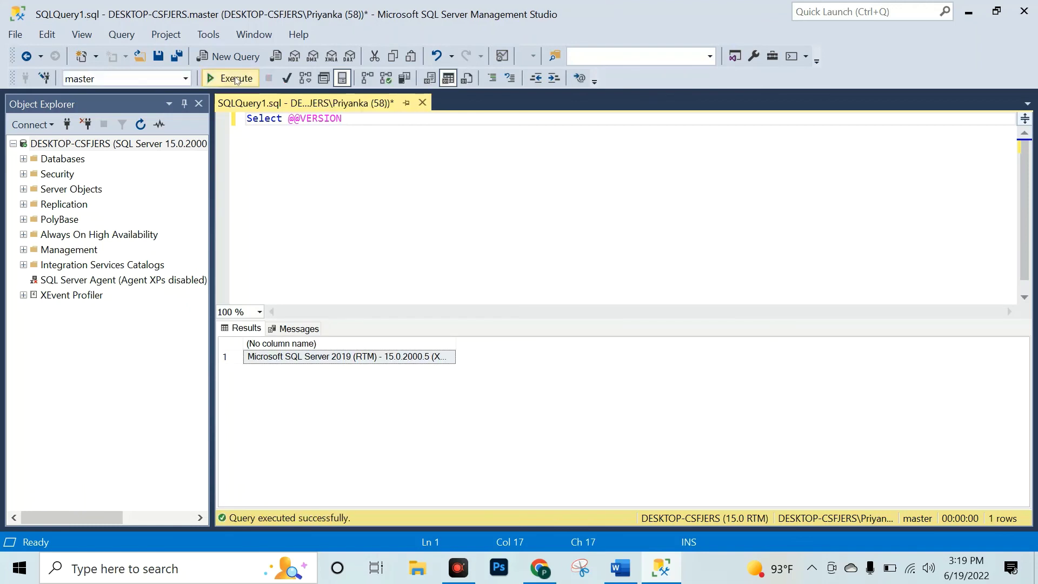
Step: Widen the query result's column to show more of the version text, and widen the Object Explorer to show more of the server name
left_click(464, 353)
right_click(730, 373)
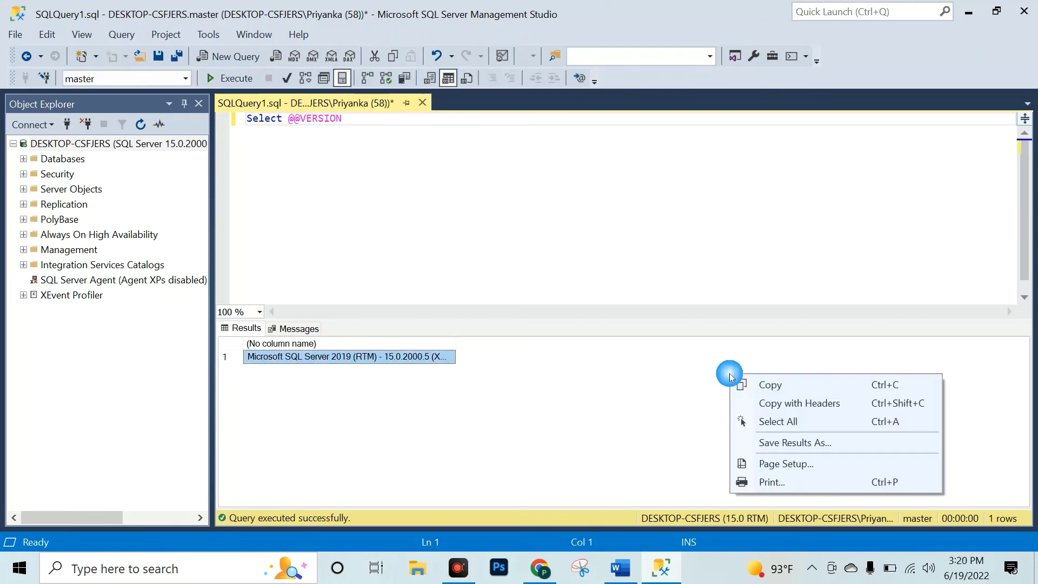
left_click(415, 357)
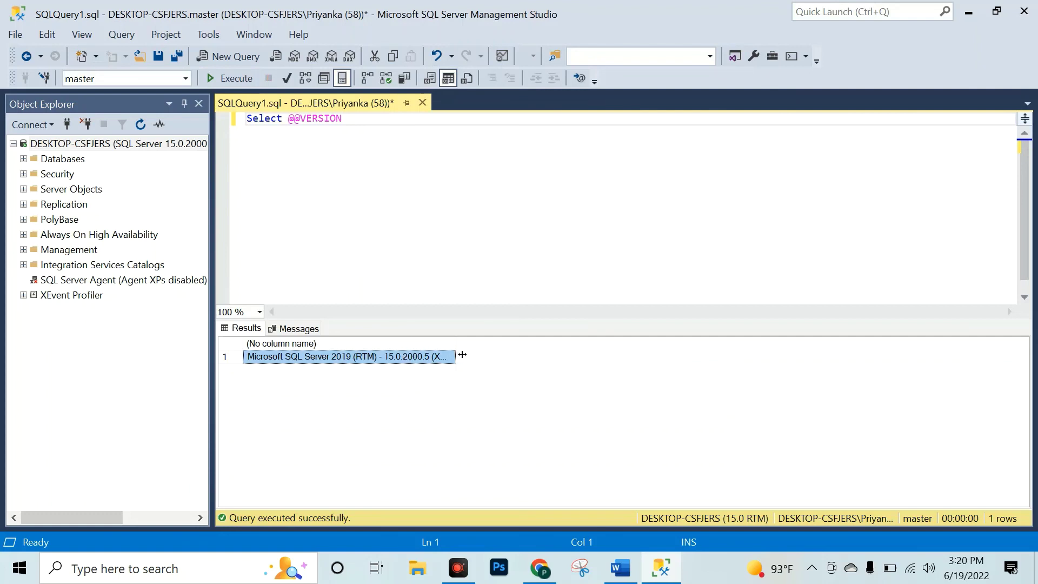
left_click_drag(464, 353, 760, 357)
left_click(459, 234)
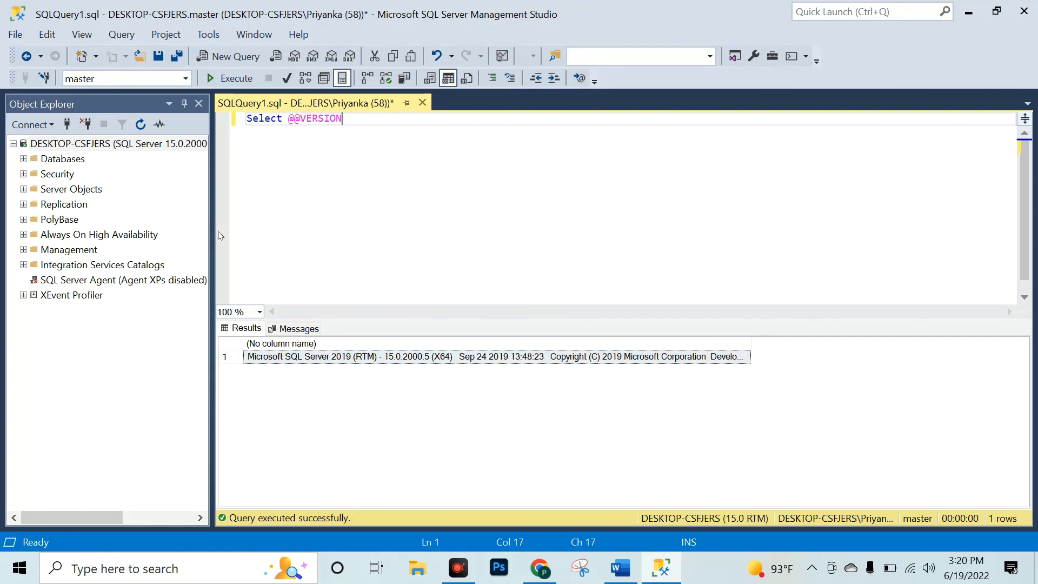
left_click_drag(212, 236, 268, 238)
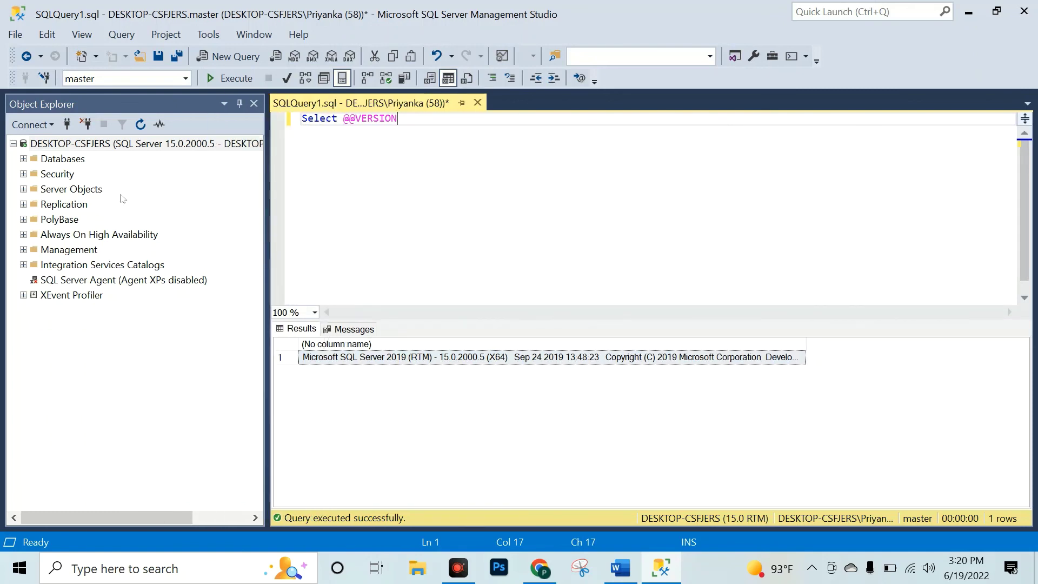